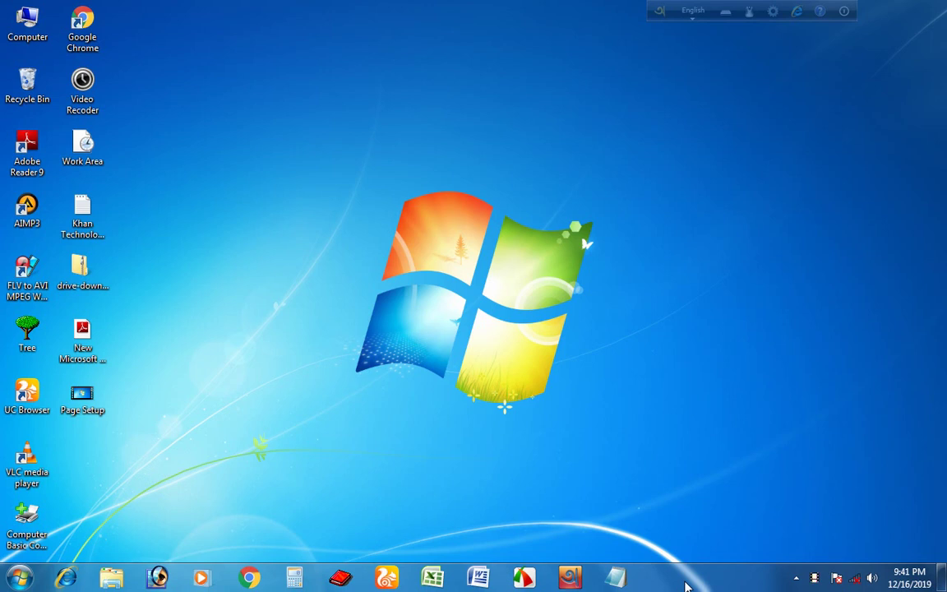
# Open the codes PDF and scroll through its table of &d, &t, &p and &f header/footer codes
pyautogui.doubleClick(83, 342)
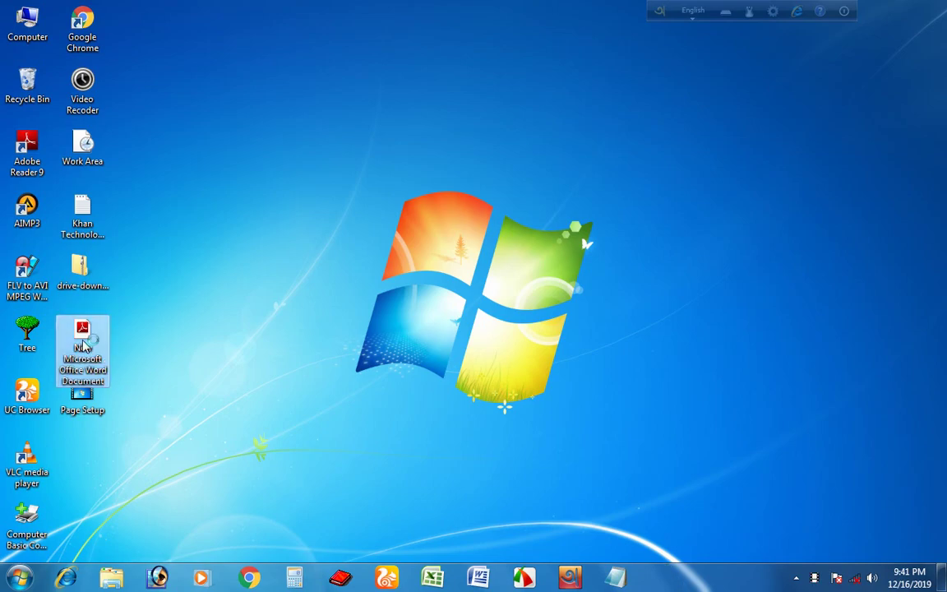
pyautogui.scroll(-1, 393, 310)
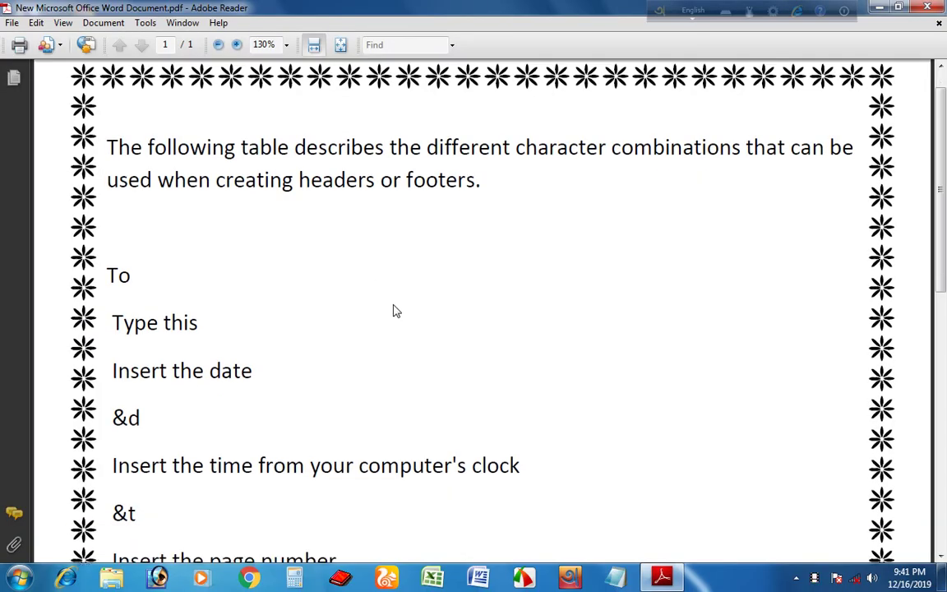
pyautogui.scroll(-2, 393, 309)
pyautogui.scroll(-2, 393, 309)
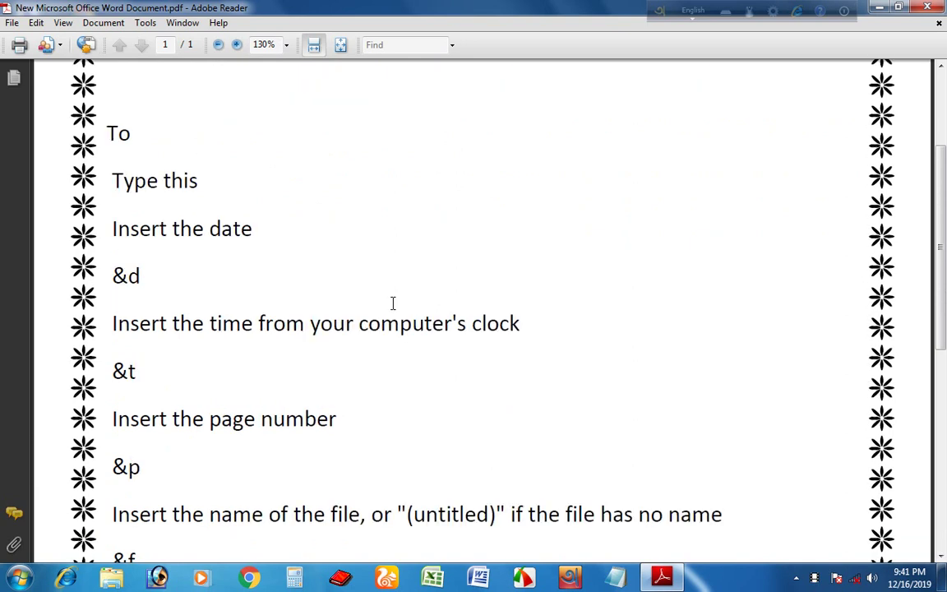
pyautogui.scroll(-1, 392, 306)
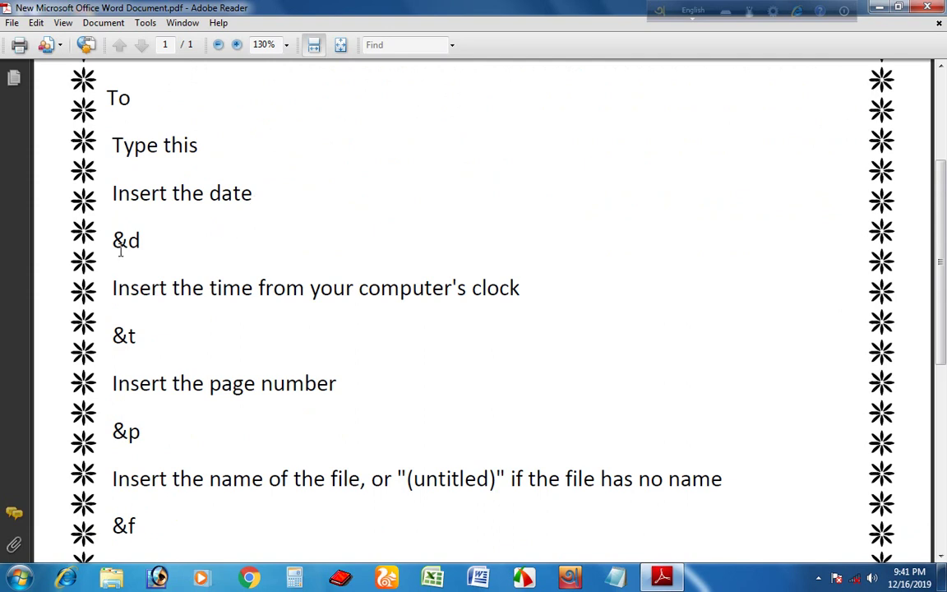
pyautogui.scroll(-1, 297, 248)
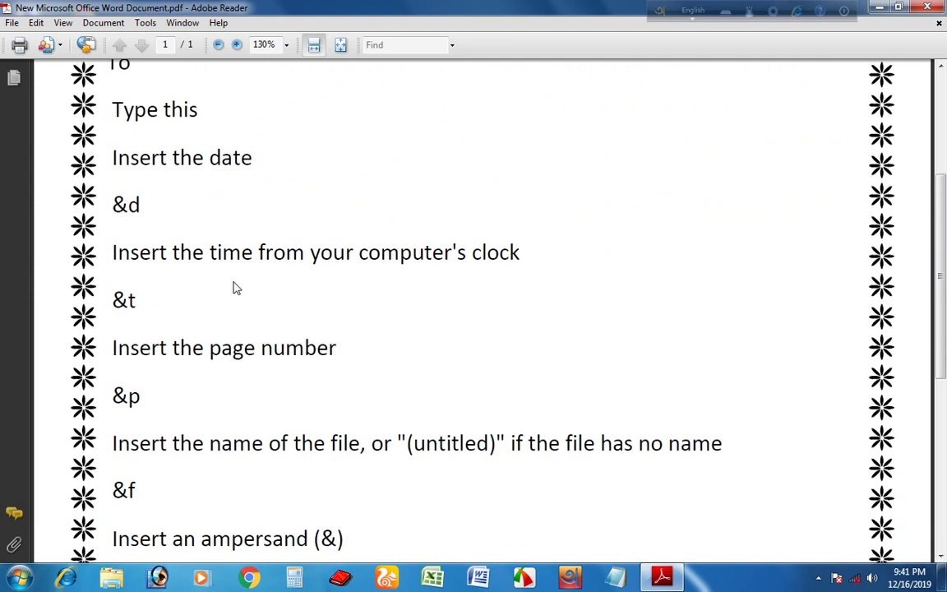
pyautogui.scroll(-1, 154, 304)
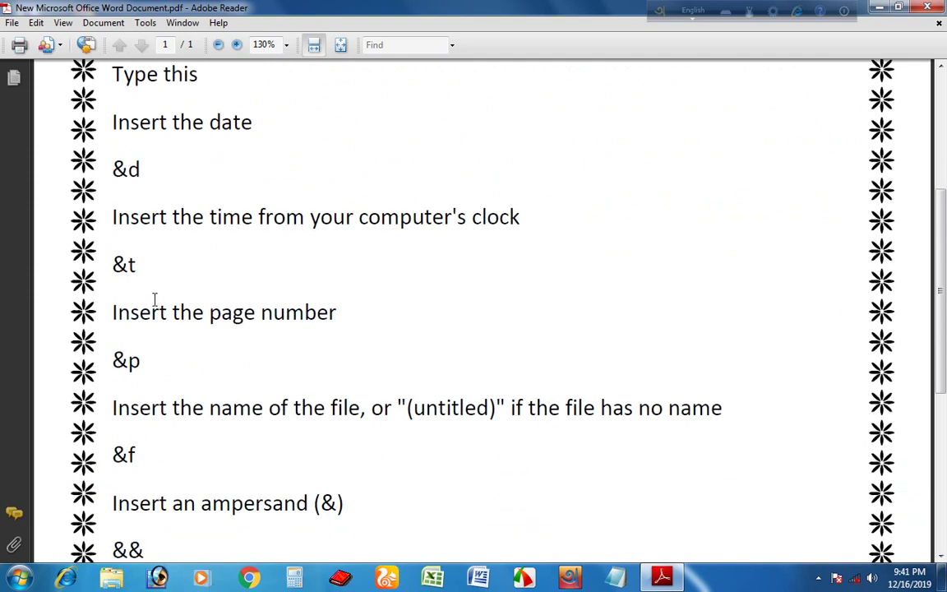
pyautogui.scroll(-3, 297, 318)
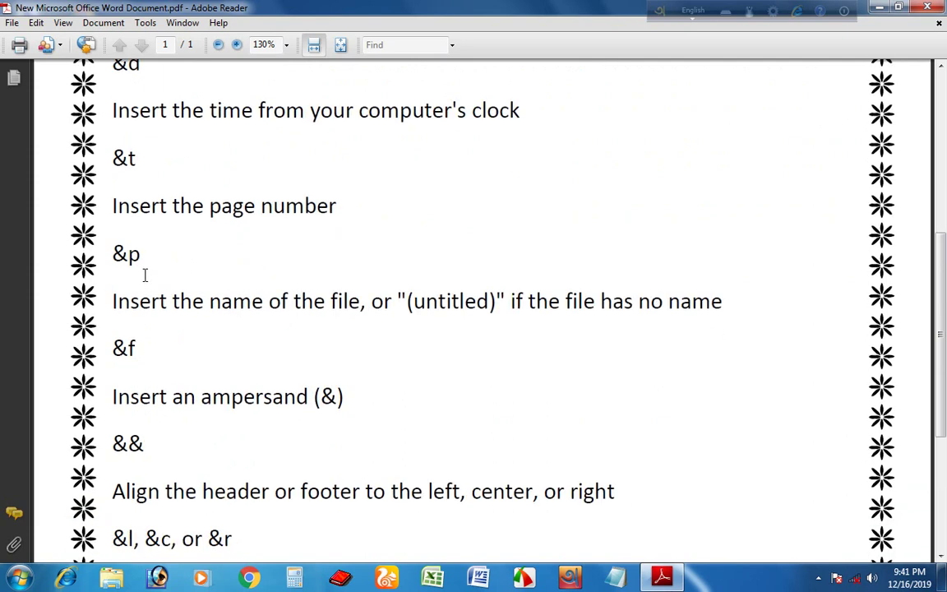
pyautogui.scroll(-2, 144, 274)
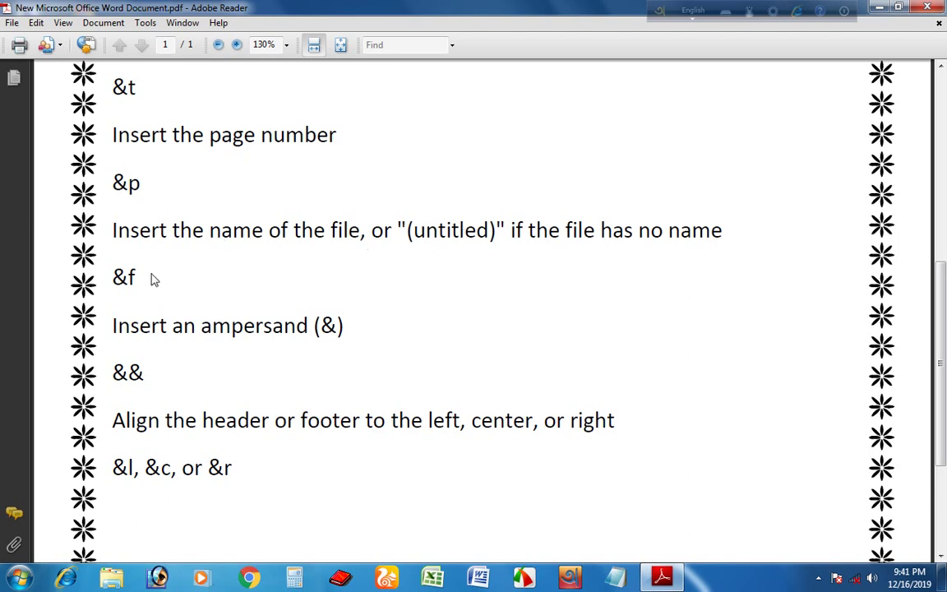
pyautogui.scroll(-1, 209, 282)
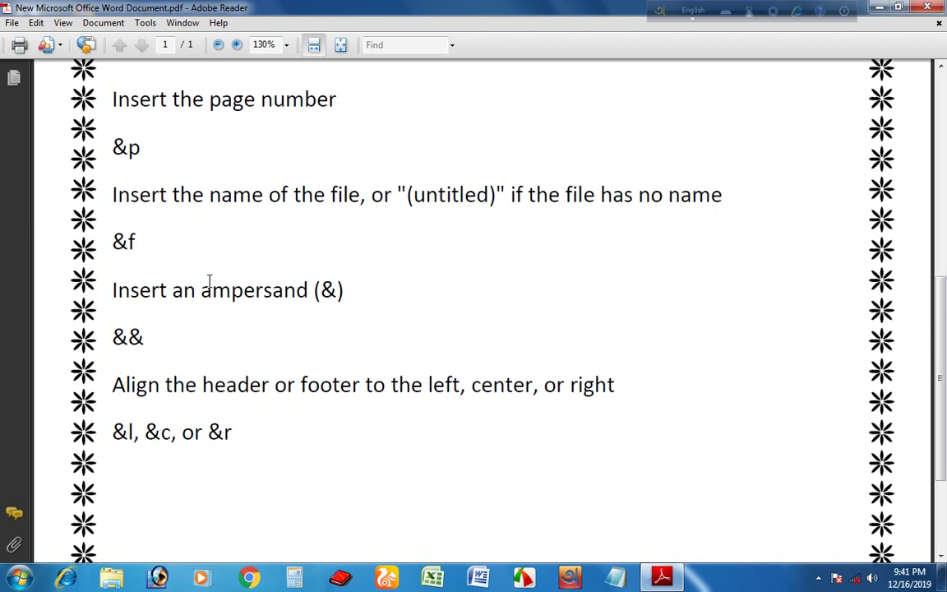
pyautogui.scroll(-3, 184, 315)
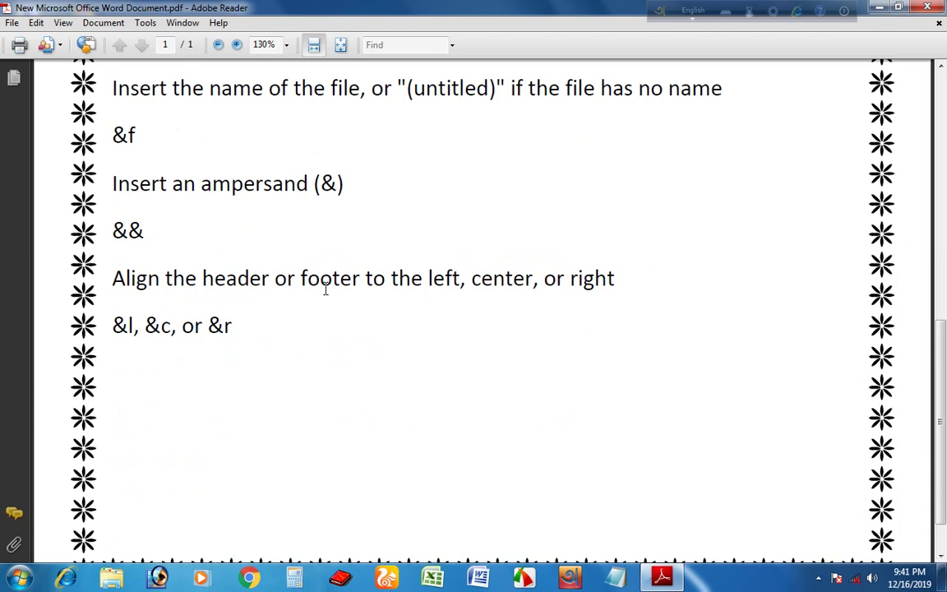
pyautogui.scroll(-1, 326, 287)
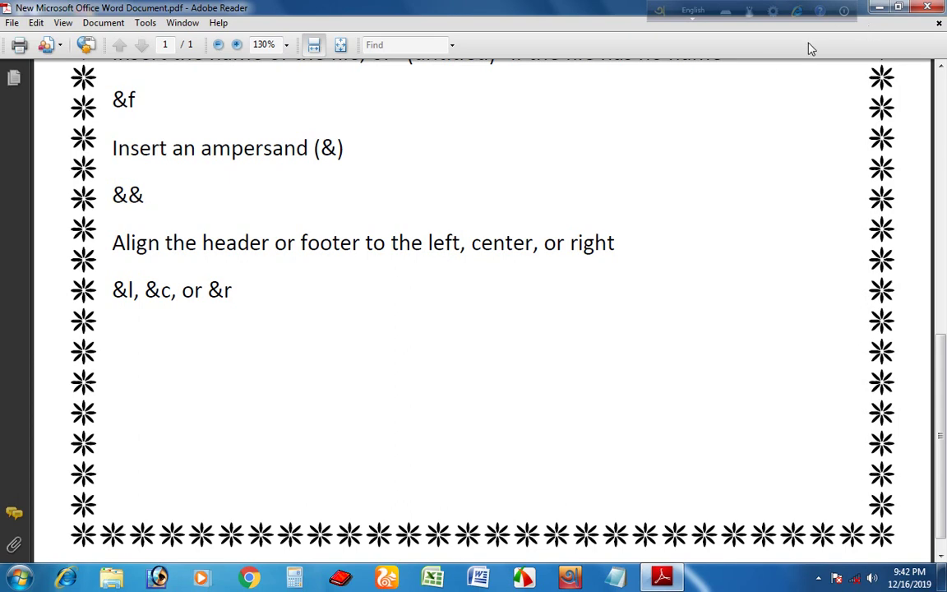
pyautogui.scroll(10, 511, 211)
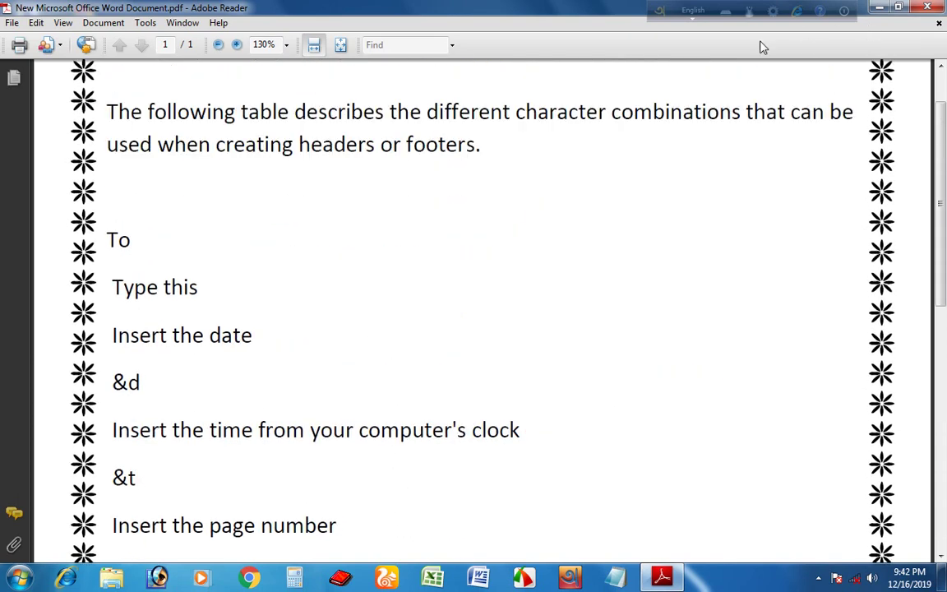
# Close Adobe Reader and launch a maximized blank Notepad window
pyautogui.hotkey('alt', 'F4')
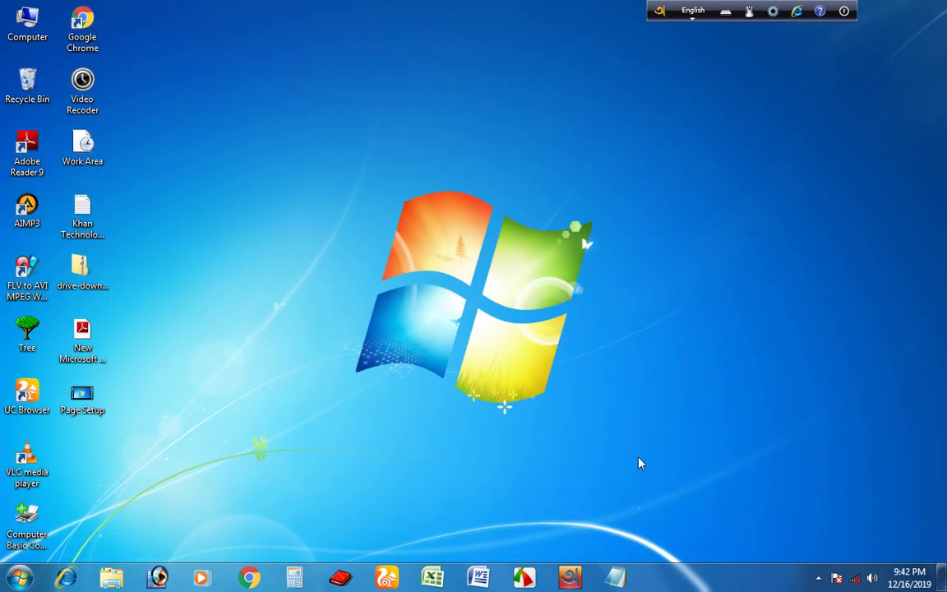
pyautogui.click(616, 577)
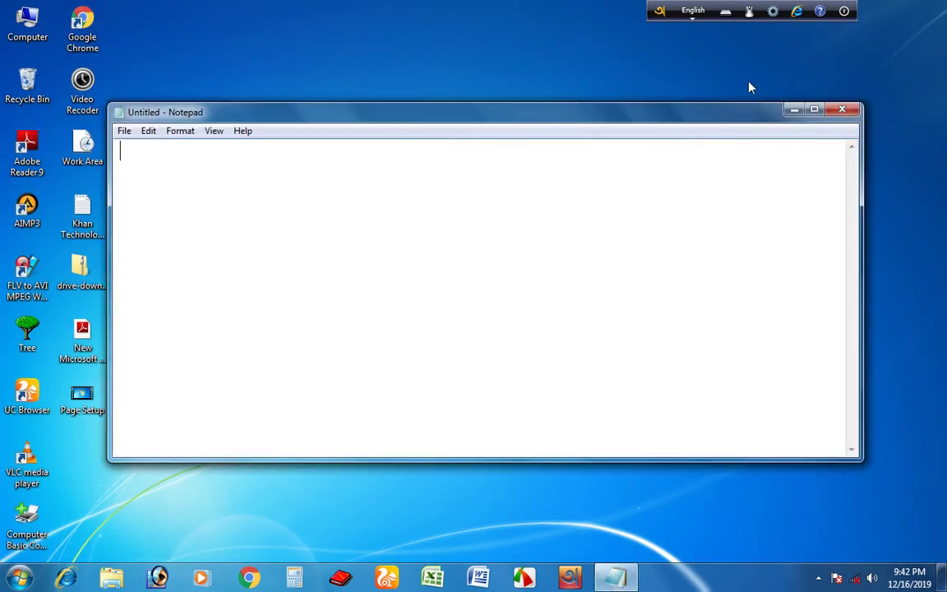
pyautogui.click(814, 109)
# Open Notepad's Help full screen, expand all FAQ answers, and scroll to the header/footer codes
pyautogui.click(129, 29)
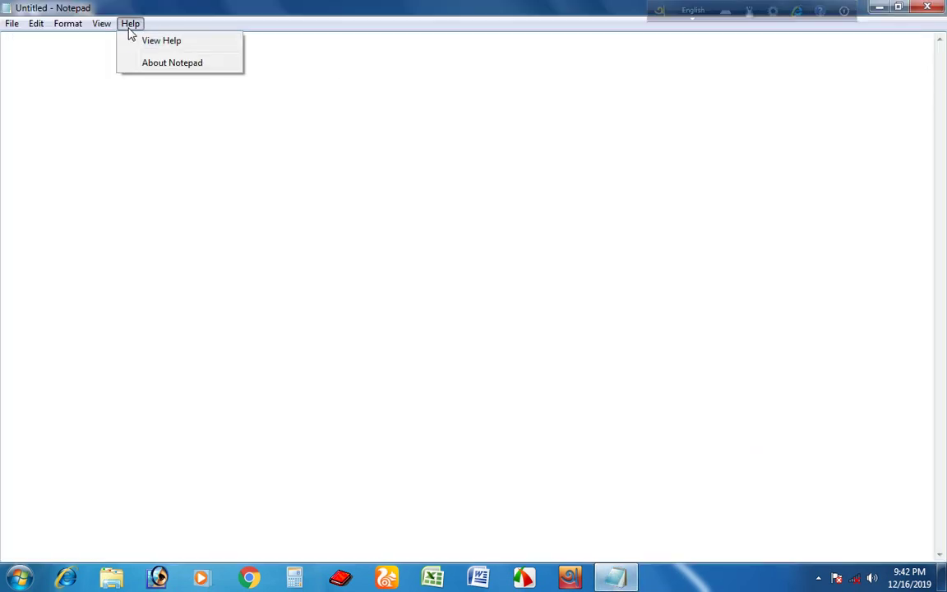
pyautogui.click(140, 41)
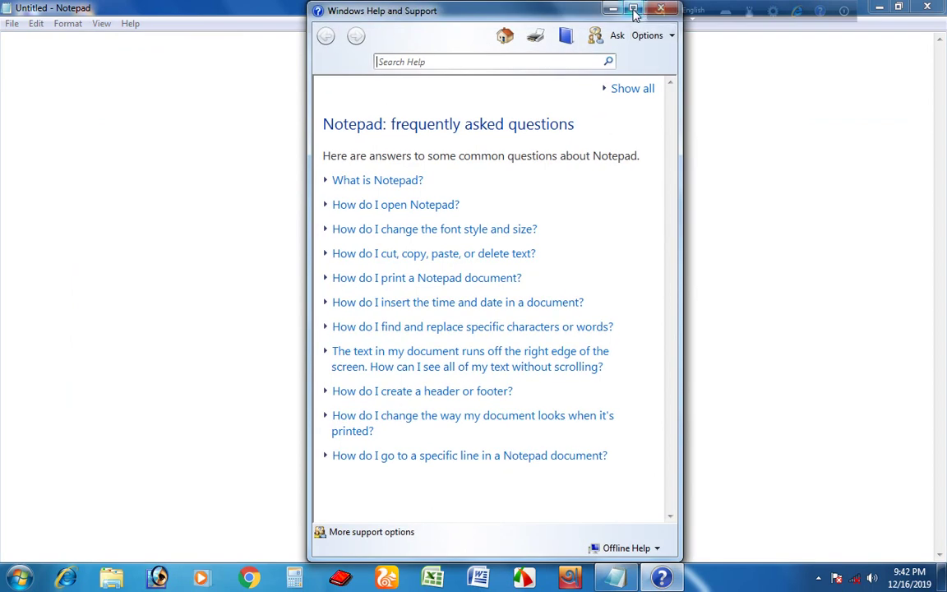
pyautogui.click(633, 10)
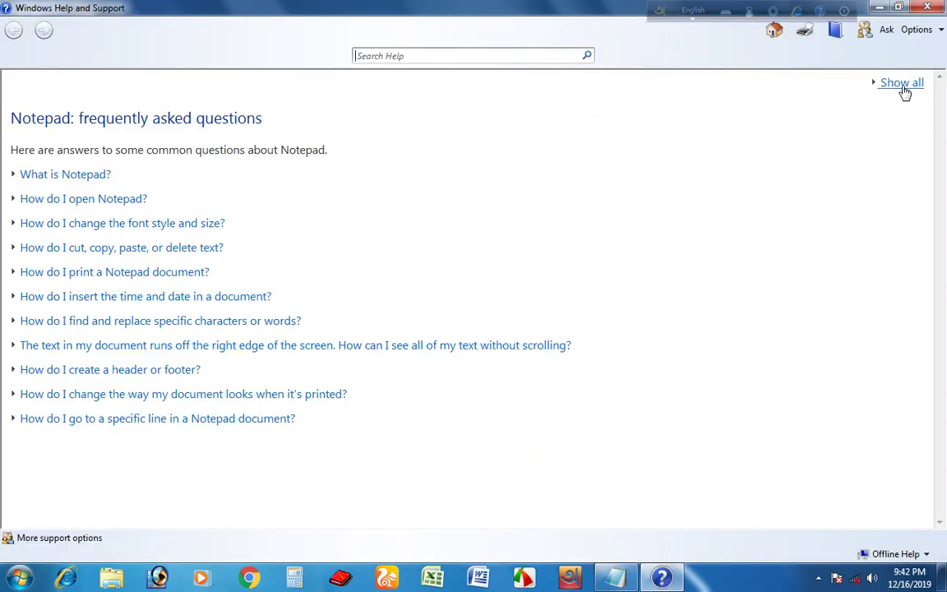
pyautogui.click(902, 83)
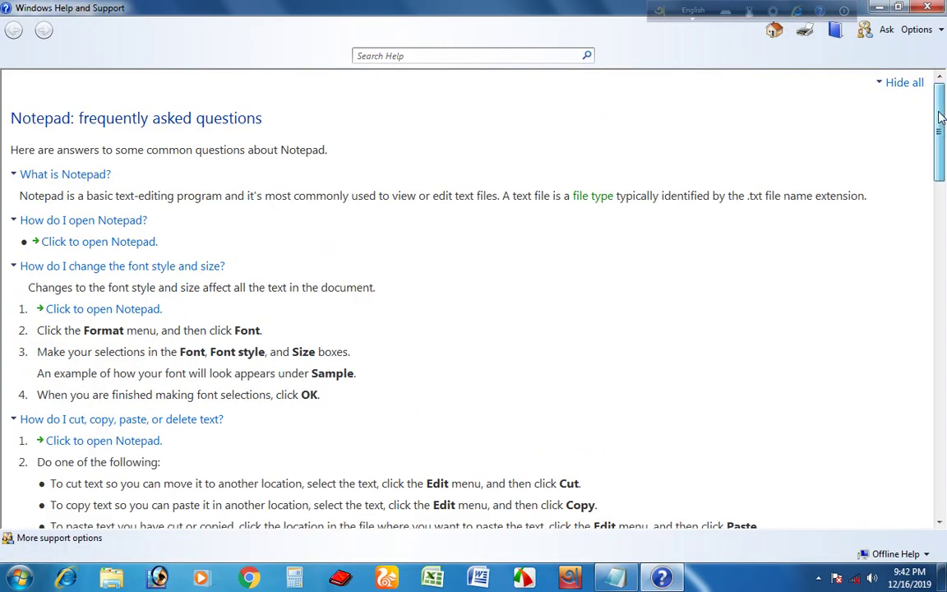
pyautogui.moveTo(942, 117); pyautogui.dragTo(942, 378)
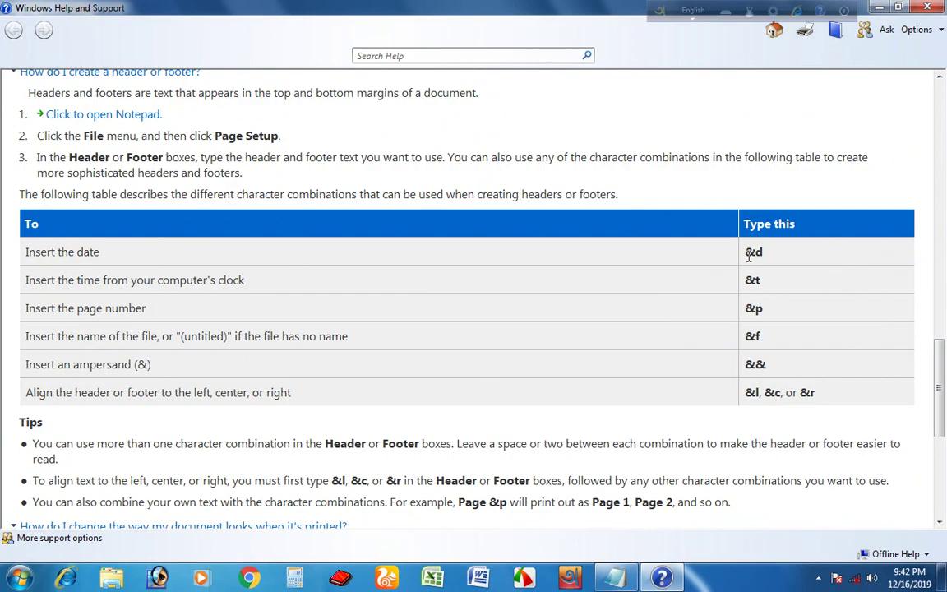
pyautogui.scroll(-6, 718, 354)
pyautogui.scroll(15, 803, 201)
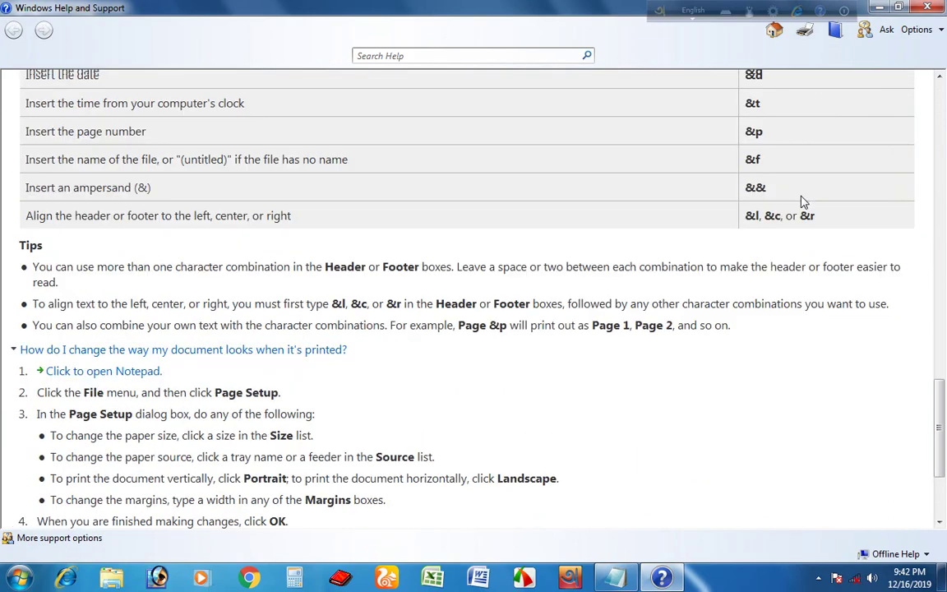
pyautogui.scroll(10, 803, 201)
pyautogui.scroll(3, 846, 129)
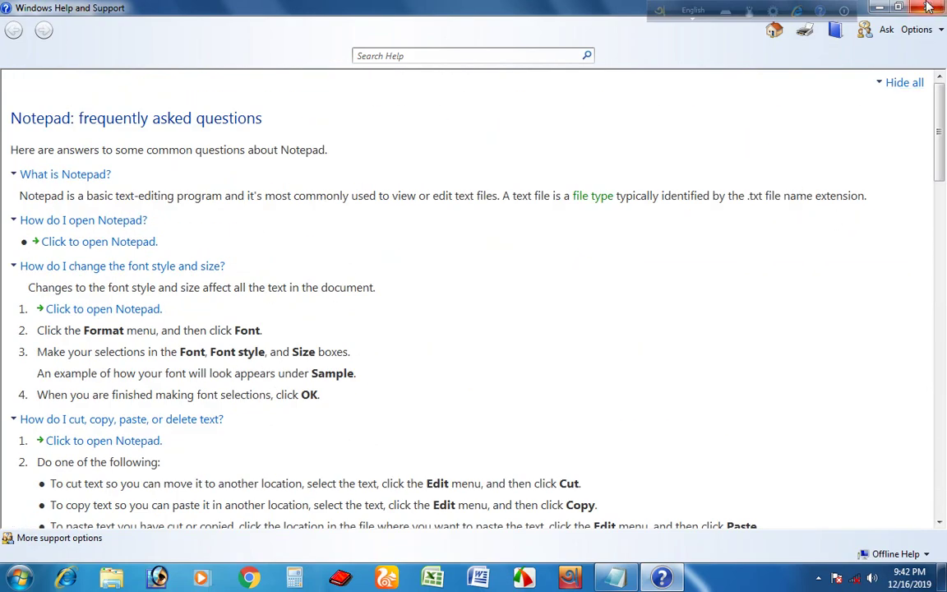
# Close Help, refresh the desktop, and open the Khan Technology text file maximized
pyautogui.click(928, 7)
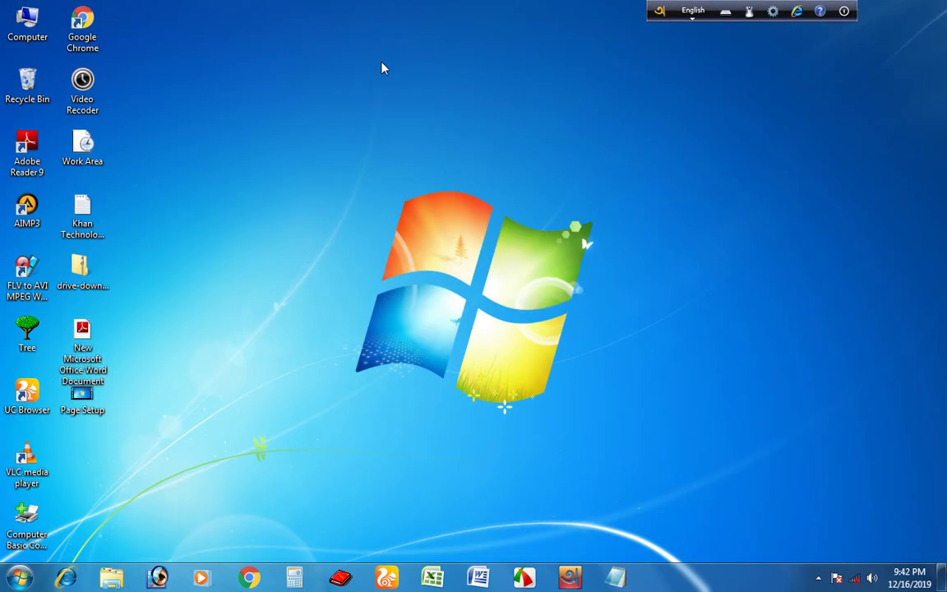
pyautogui.rightClick(382, 66)
pyautogui.click(429, 113)
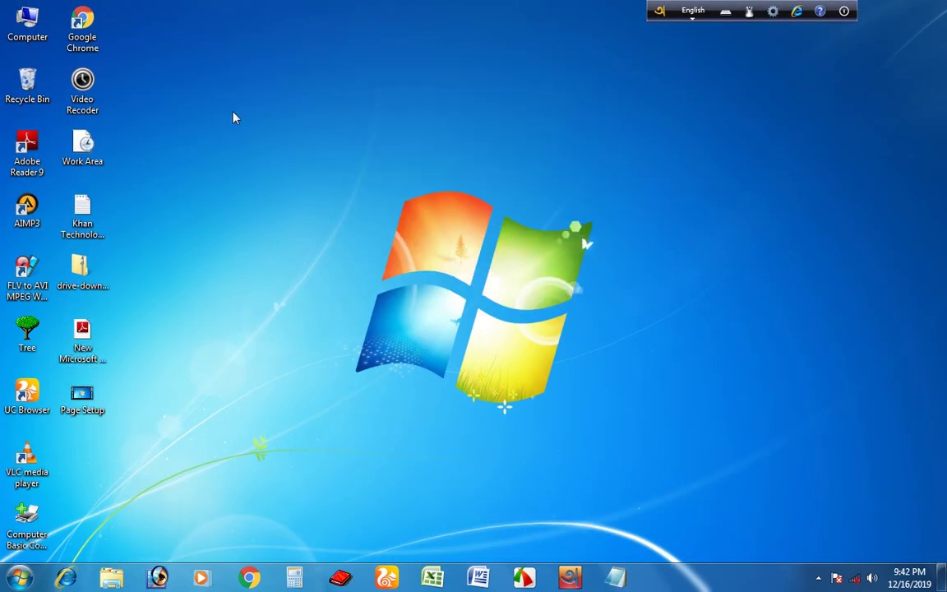
pyautogui.rightClick(234, 112)
pyautogui.click(269, 156)
pyautogui.doubleClick(72, 219)
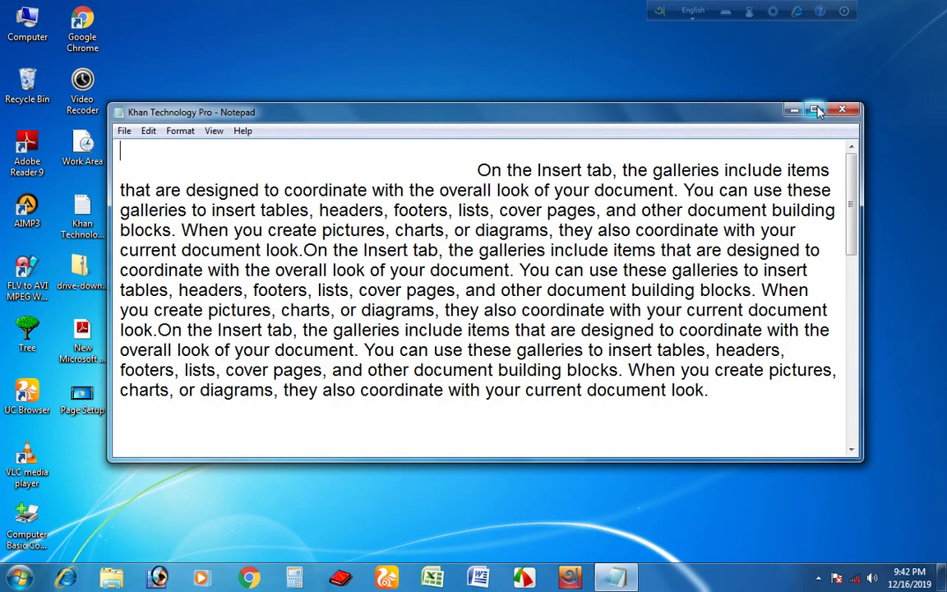
pyautogui.click(818, 107)
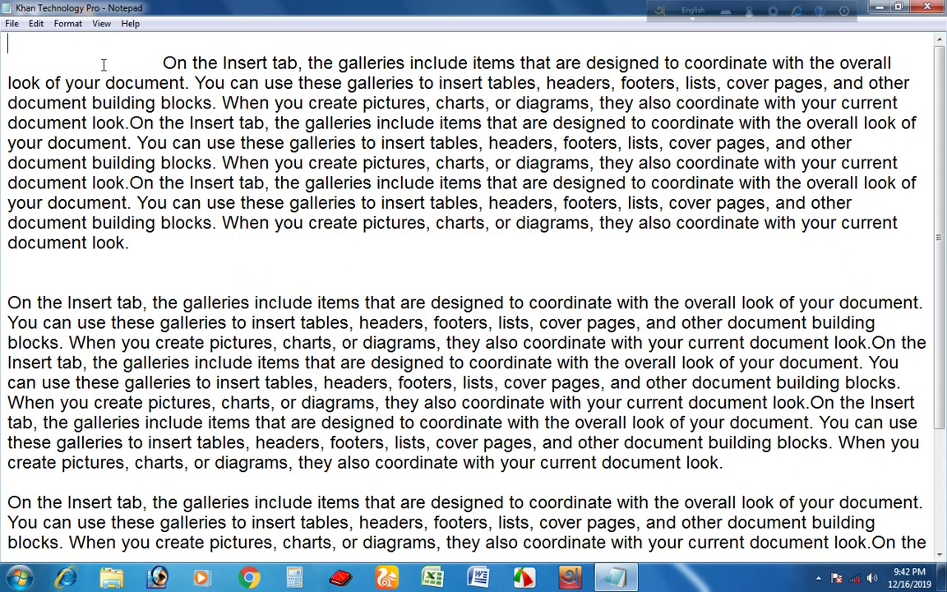
# Open File > Page Setup, centre the dialog, and put the cursor in the Header box
pyautogui.click(13, 25)
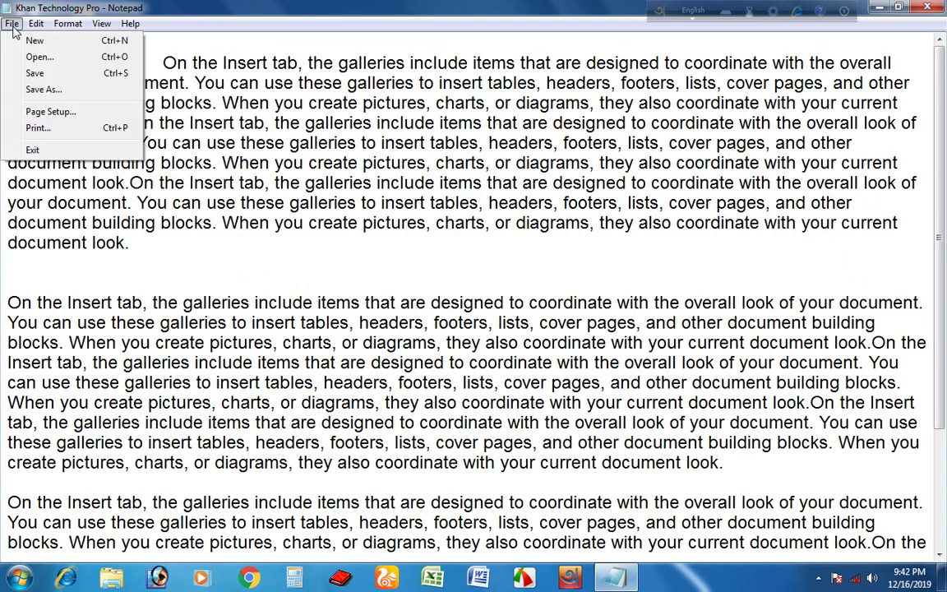
pyautogui.click(44, 115)
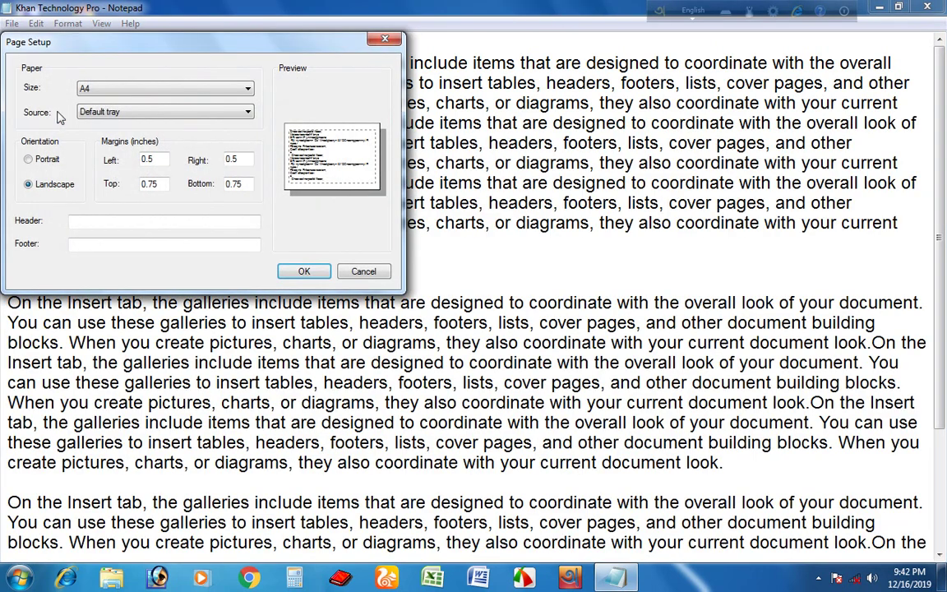
pyautogui.moveTo(206, 42); pyautogui.dragTo(421, 74)
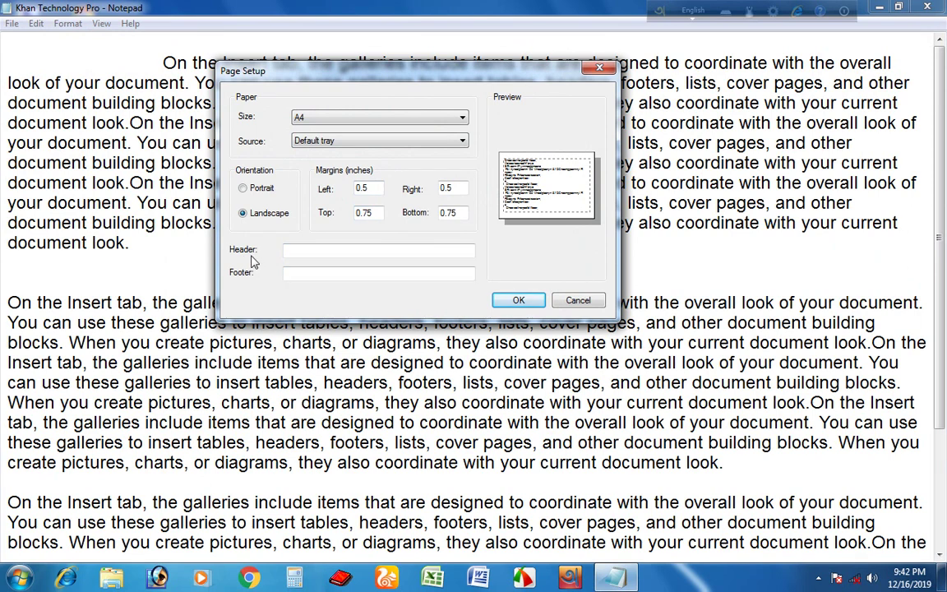
pyautogui.moveTo(419, 71); pyautogui.dragTo(490, 64)
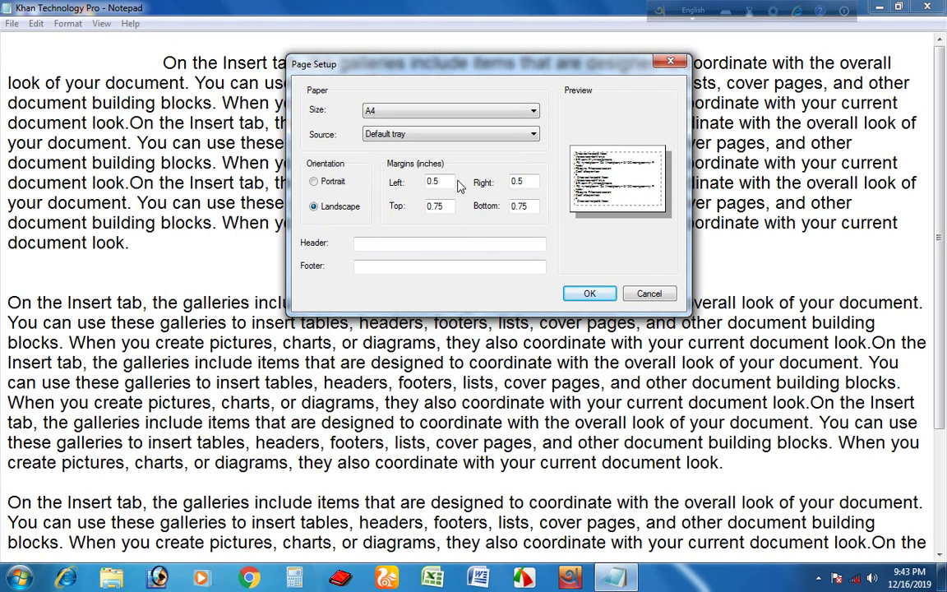
pyautogui.click(372, 240)
# Enter the header '&c Paragraph &r &d' for a centred title and right-aligned date
pyautogui.write('&c')
pyautogui.write('Pa')
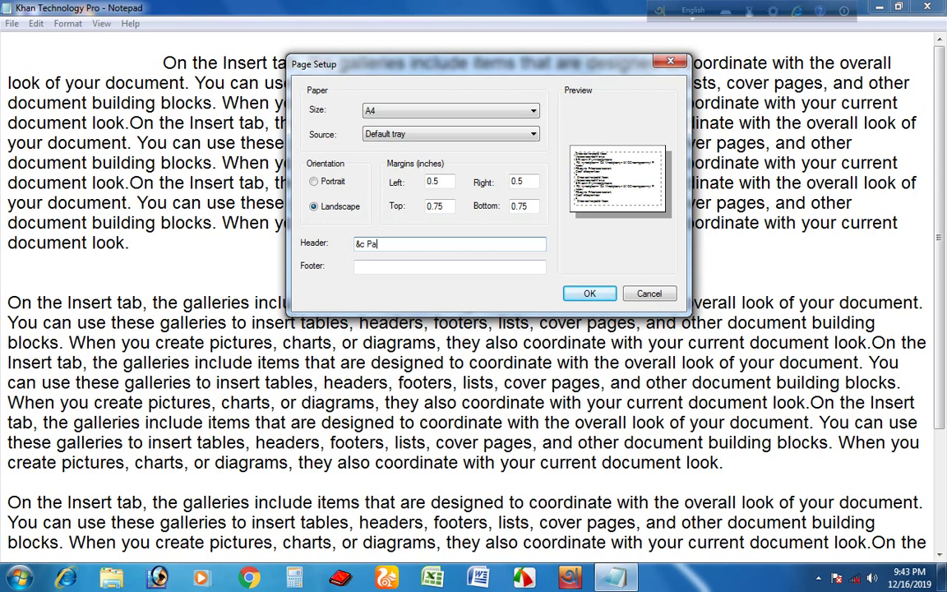
pyautogui.write('ragrap')
pyautogui.write('h')
pyautogui.write('&r')
pyautogui.write(' &d')
# Enter the footer '&l Thank You &r Page &p' and confirm Page Setup with OK
pyautogui.click(366, 268)
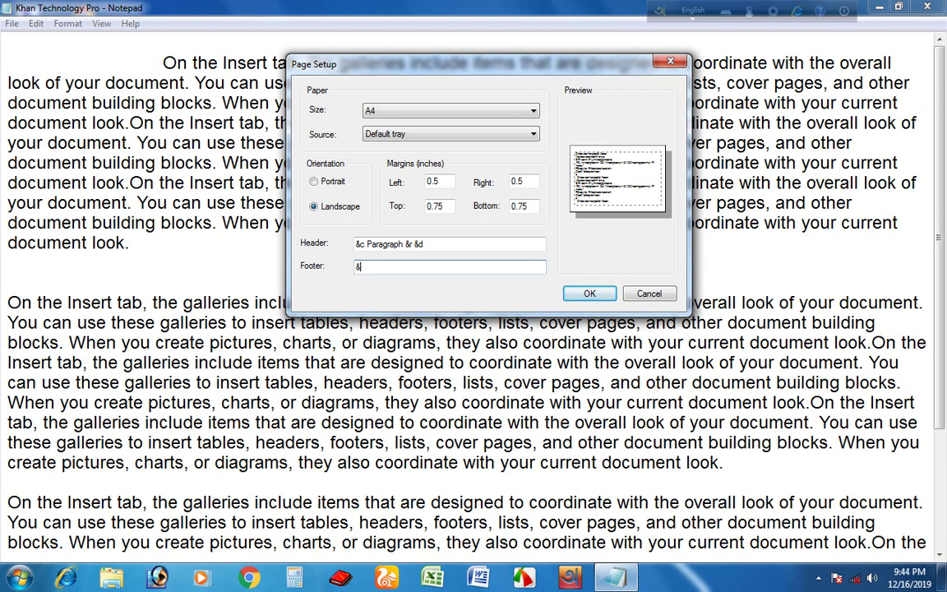
pyautogui.write('&l')
pyautogui.write('nk')
pyautogui.write(' You')
pyautogui.write('&r')
pyautogui.write('P')
pyautogui.write('a')
pyautogui.write('ge')
pyautogui.write('&')
pyautogui.write('p')
pyautogui.click(588, 293)
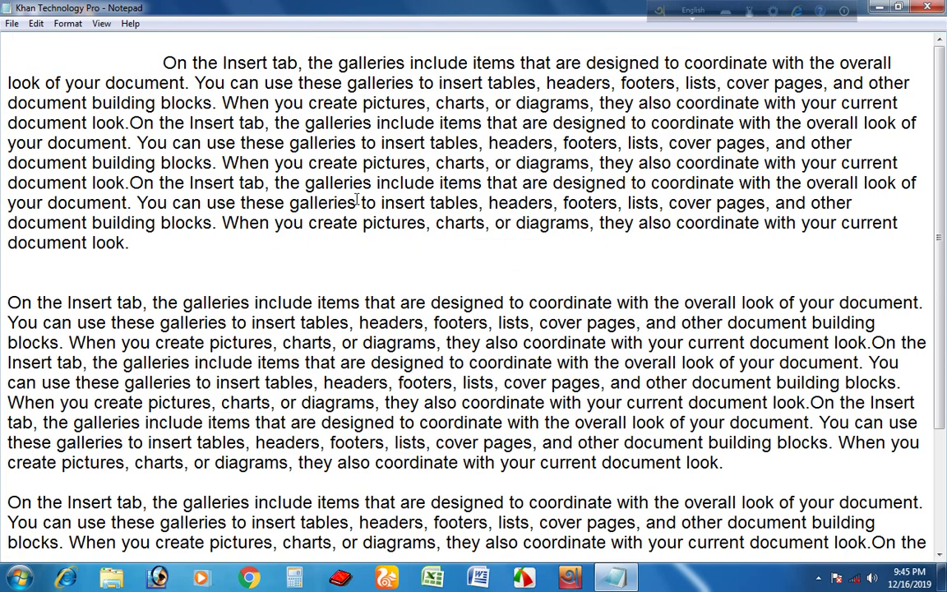
# Scroll through the Khan Technology Pro text, then open the File menu
pyautogui.scroll(-3, 356, 198)
pyautogui.scroll(3, 357, 198)
pyautogui.scroll(-3, 357, 198)
pyautogui.scroll(3, 357, 198)
pyautogui.click(13, 24)
# Print the document using the Microsoft XPS Document Writer printer
pyautogui.click(50, 127)
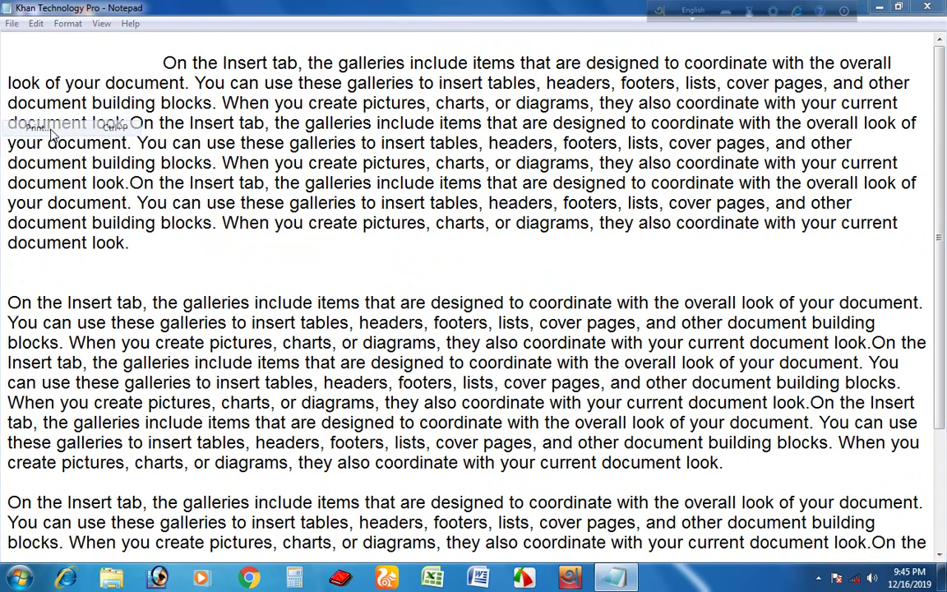
pyautogui.moveTo(209, 22); pyautogui.dragTo(420, 23)
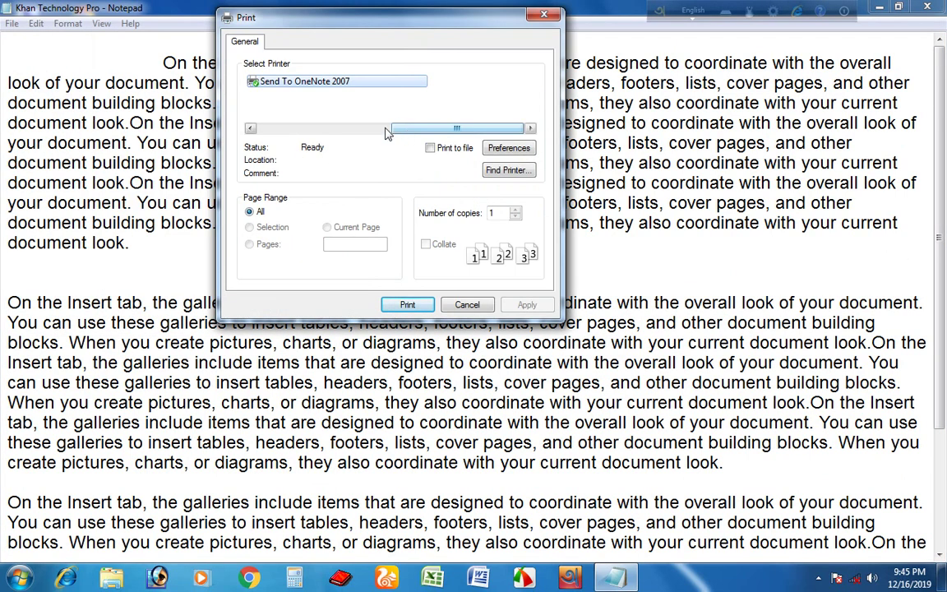
pyautogui.click(351, 127)
pyautogui.click(280, 110)
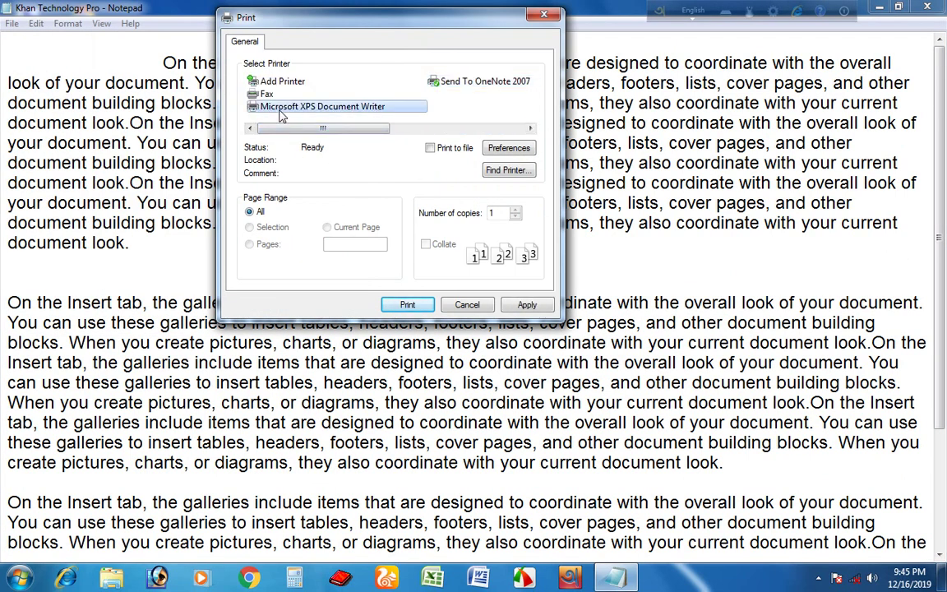
pyautogui.moveTo(376, 15); pyautogui.dragTo(405, 19)
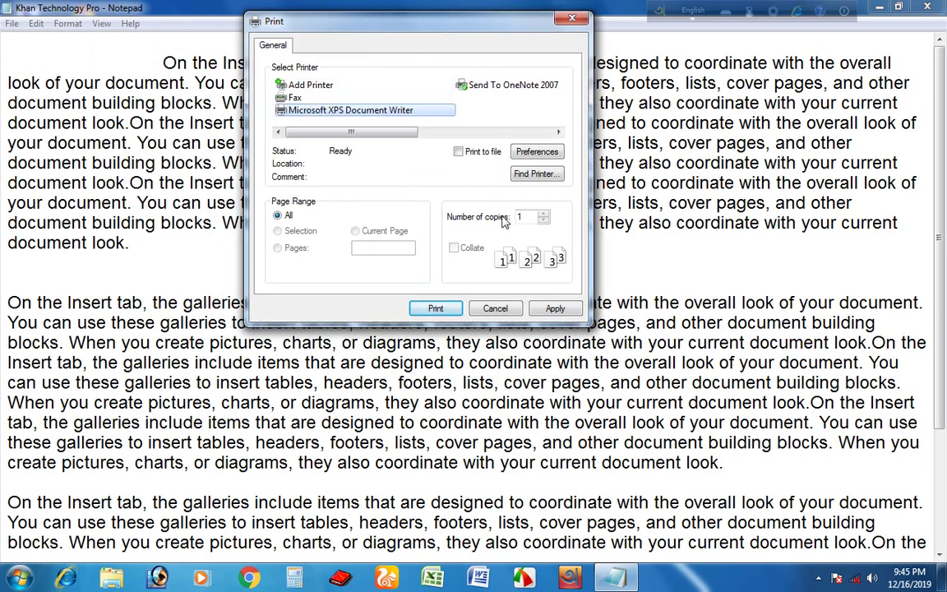
pyautogui.click(435, 308)
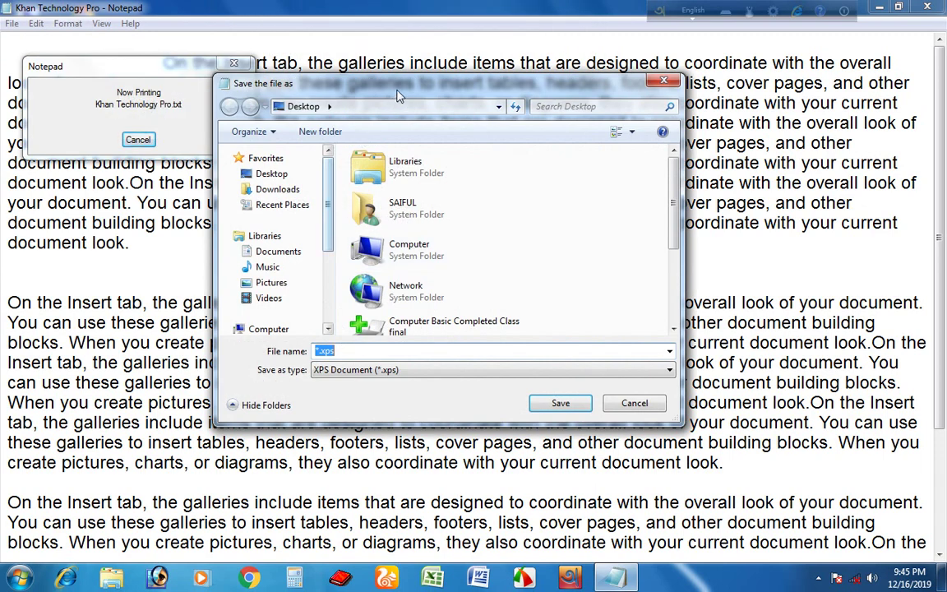
# Save the XPS output to the Desktop as KTKP
pyautogui.moveTo(354, 86); pyautogui.dragTo(438, 86)
pyautogui.click(358, 174)
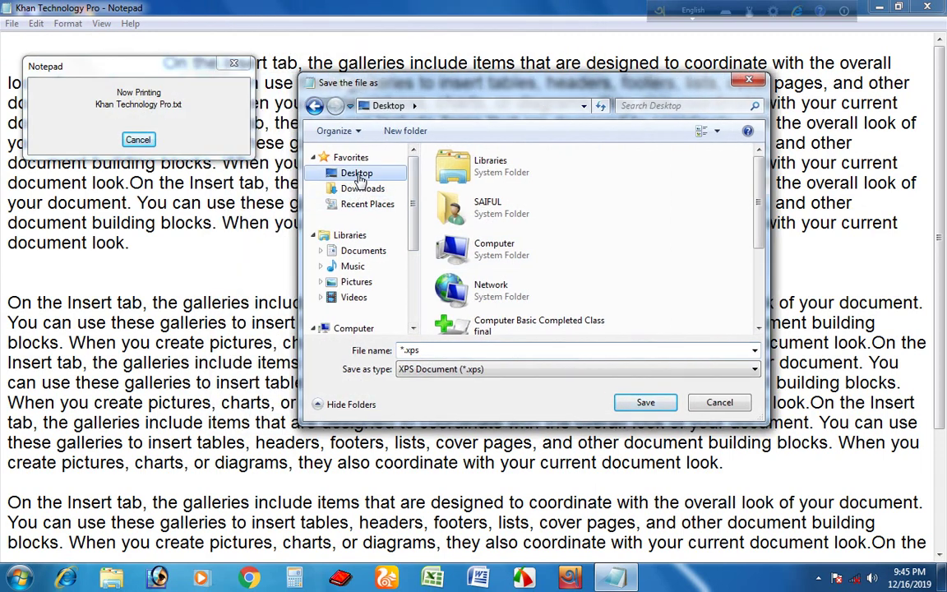
pyautogui.click(438, 350)
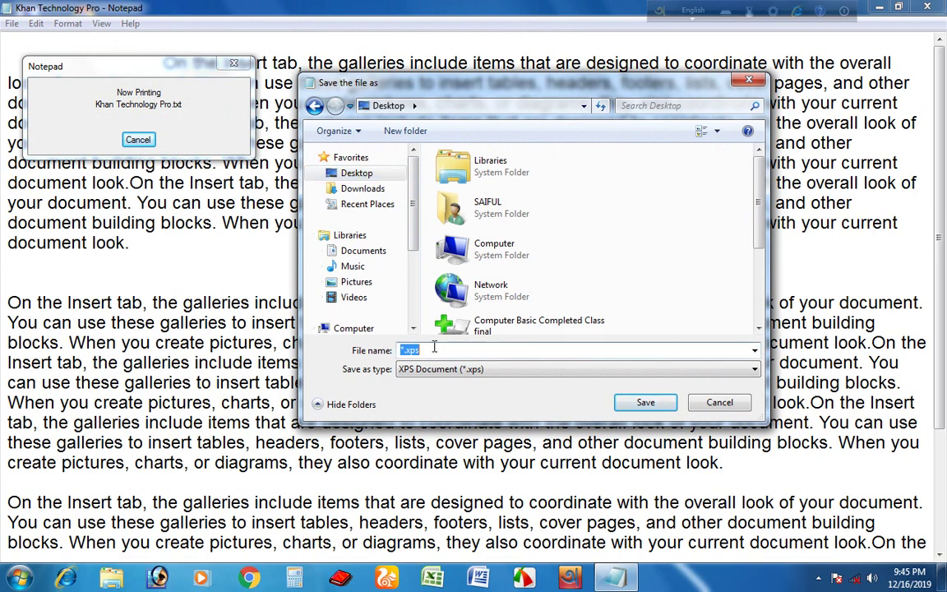
pyautogui.write('K')
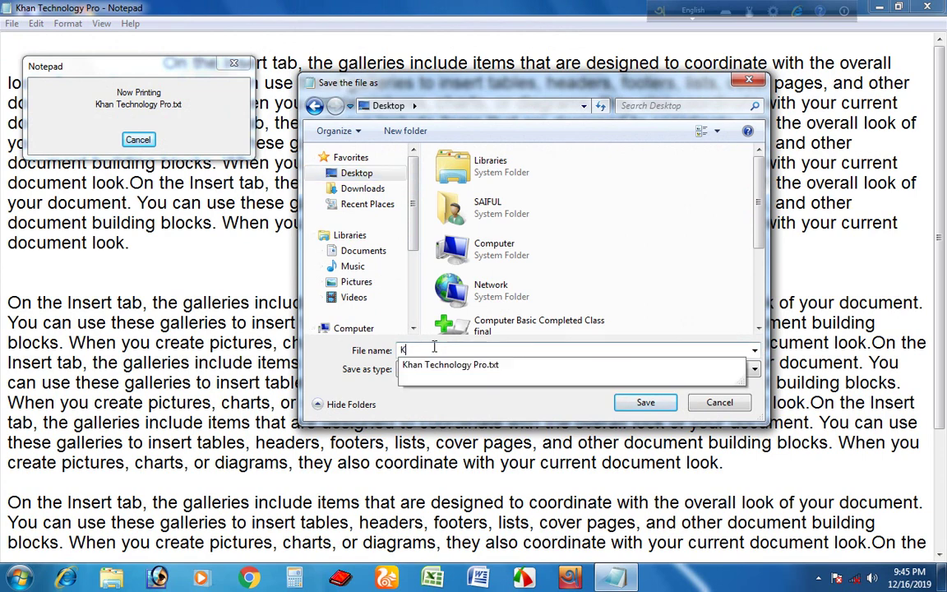
pyautogui.write('TK')
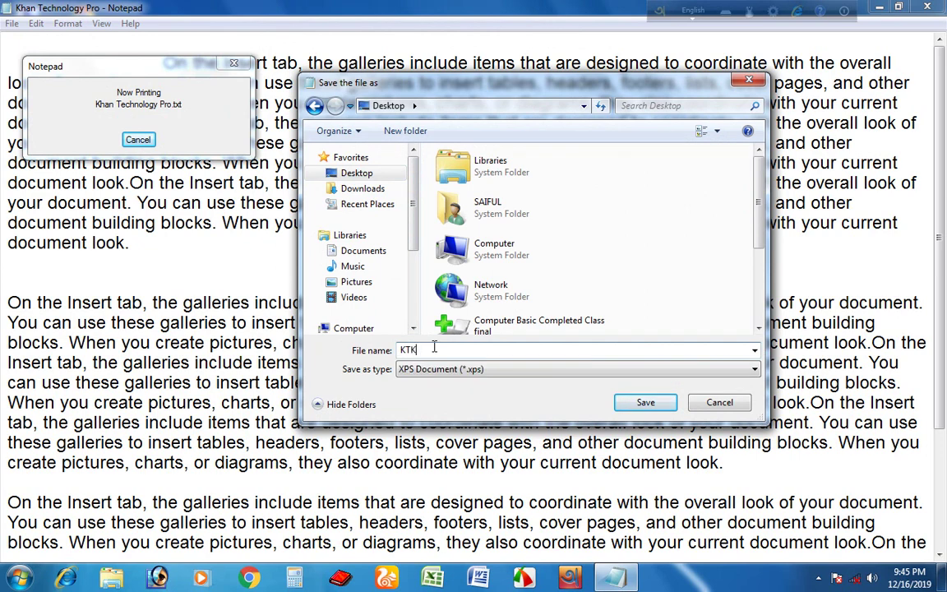
pyautogui.write('P')
pyautogui.click(656, 406)
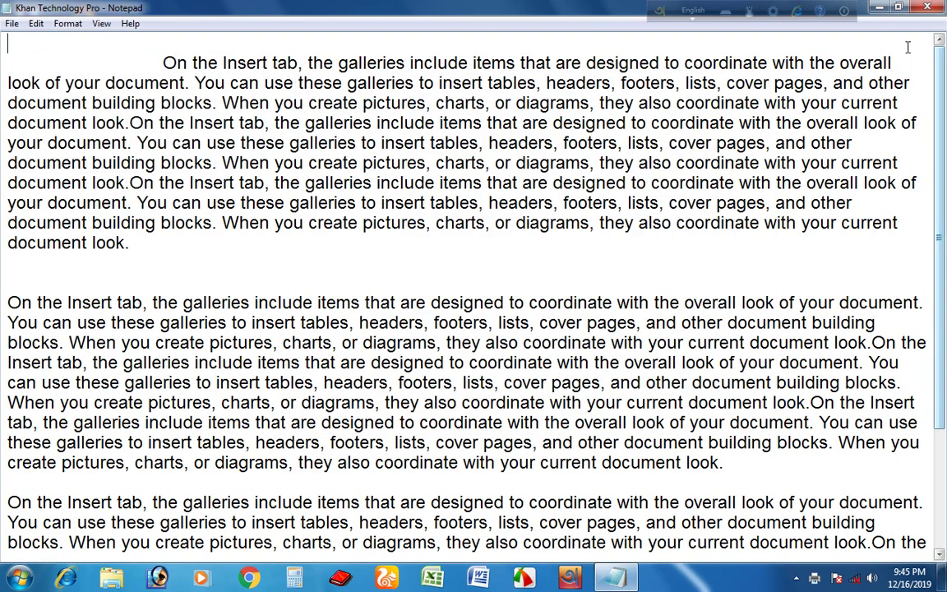
# Close Notepad, refresh the desktop, and open the new KTKP XPS file
pyautogui.click(927, 7)
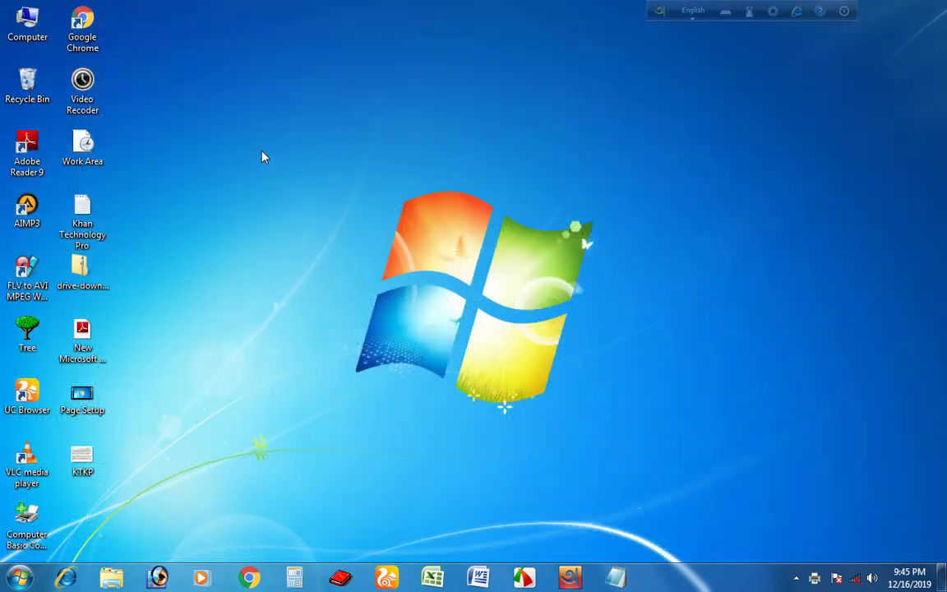
pyautogui.rightClick(263, 156)
pyautogui.click(289, 194)
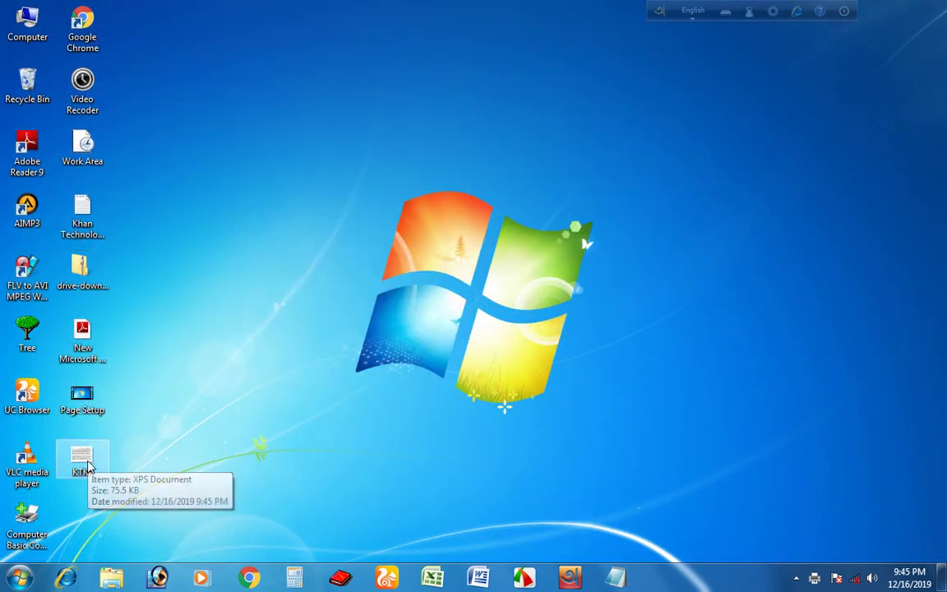
pyautogui.rightClick(188, 278)
pyautogui.click(222, 319)
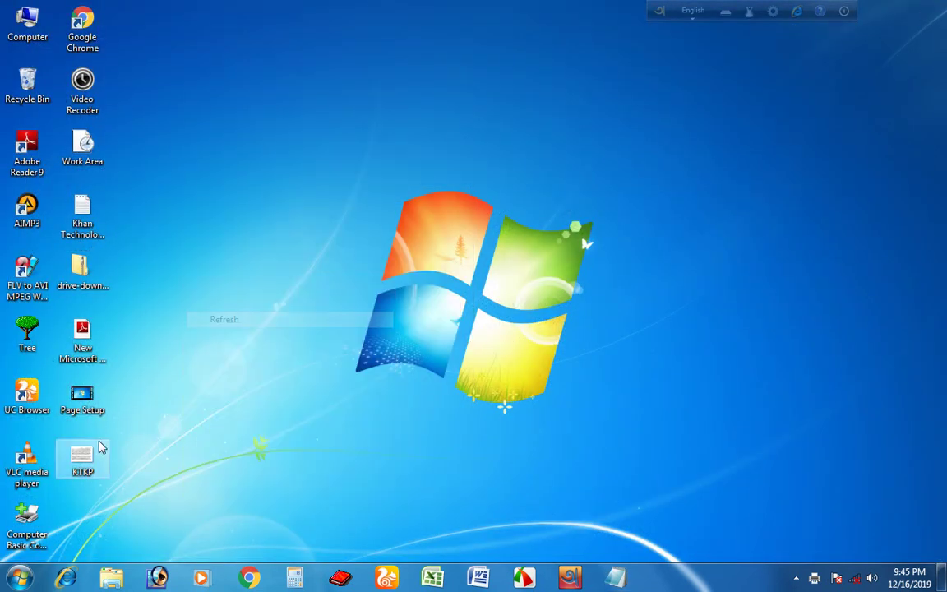
pyautogui.doubleClick(97, 448)
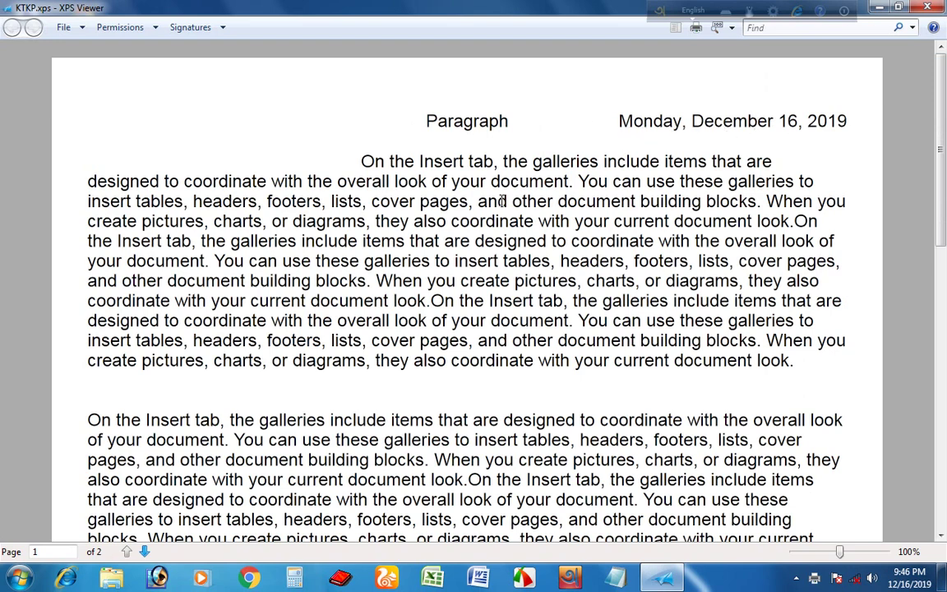
# Scroll through both pages of KTKP.xps, checking the Paragraph/date header and Thank You page-number footer
pyautogui.scroll(-3, 503, 203)
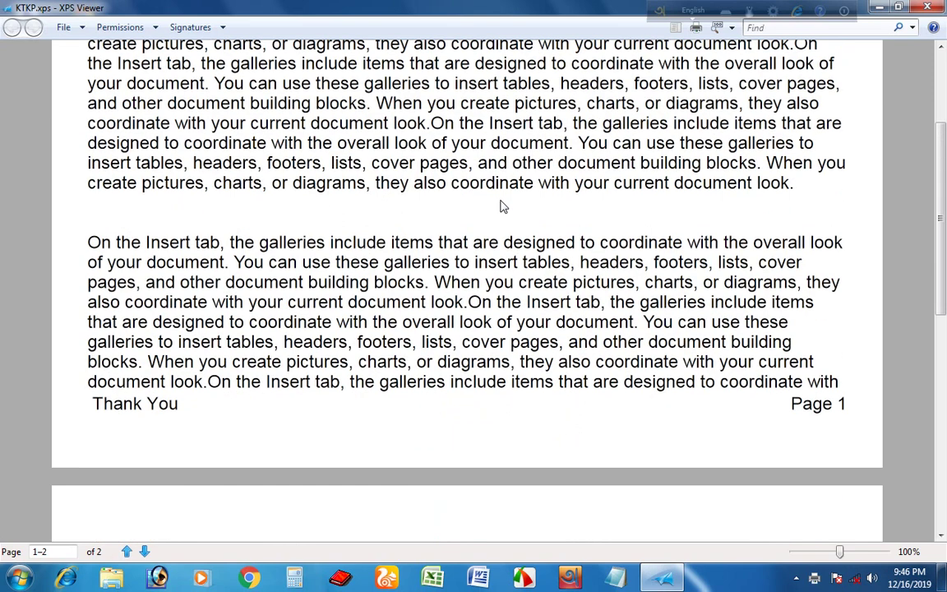
pyautogui.scroll(-1, 503, 204)
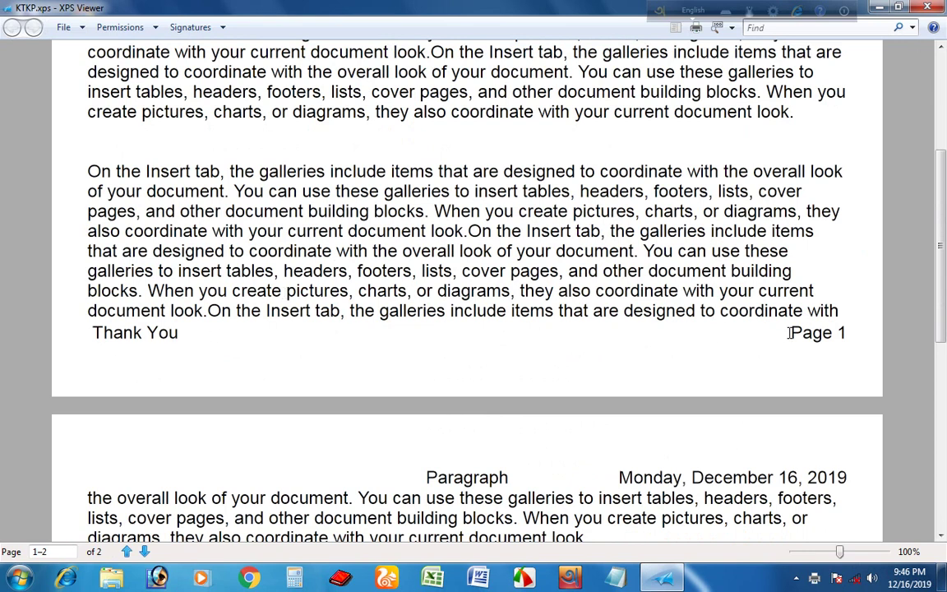
pyautogui.scroll(-1, 719, 337)
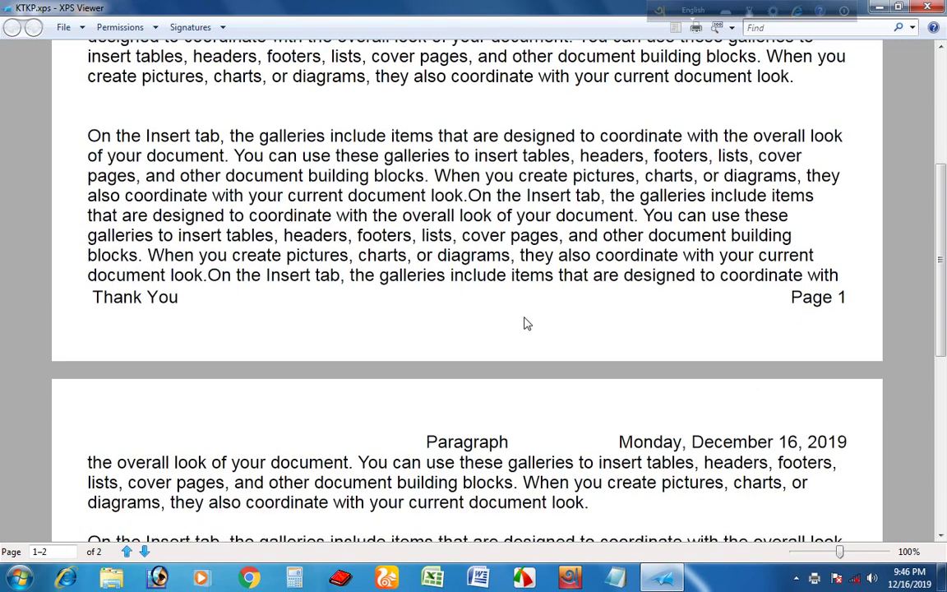
pyautogui.scroll(-3, 670, 327)
pyautogui.scroll(-5, 670, 327)
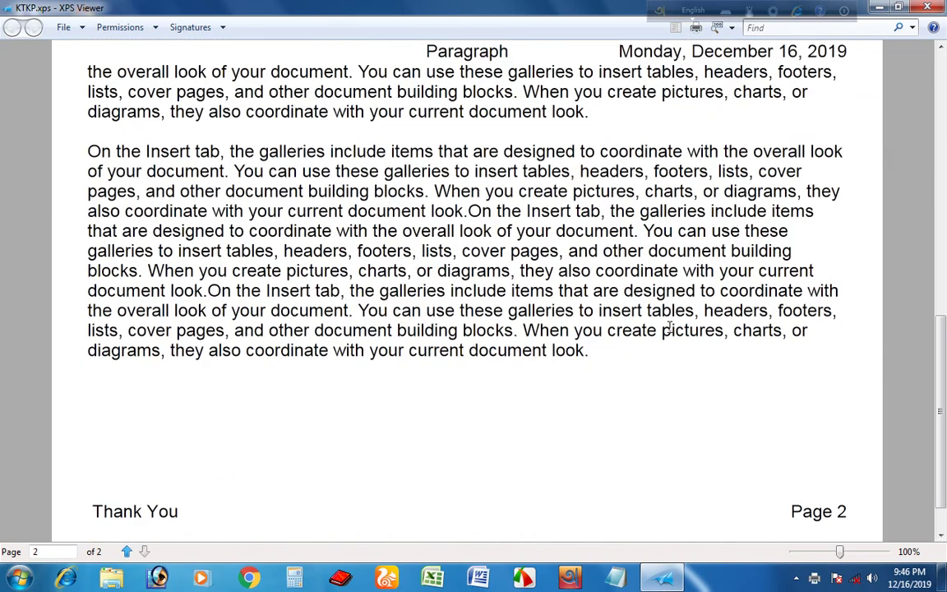
pyautogui.scroll(2, 444, 238)
pyautogui.scroll(2, 441, 261)
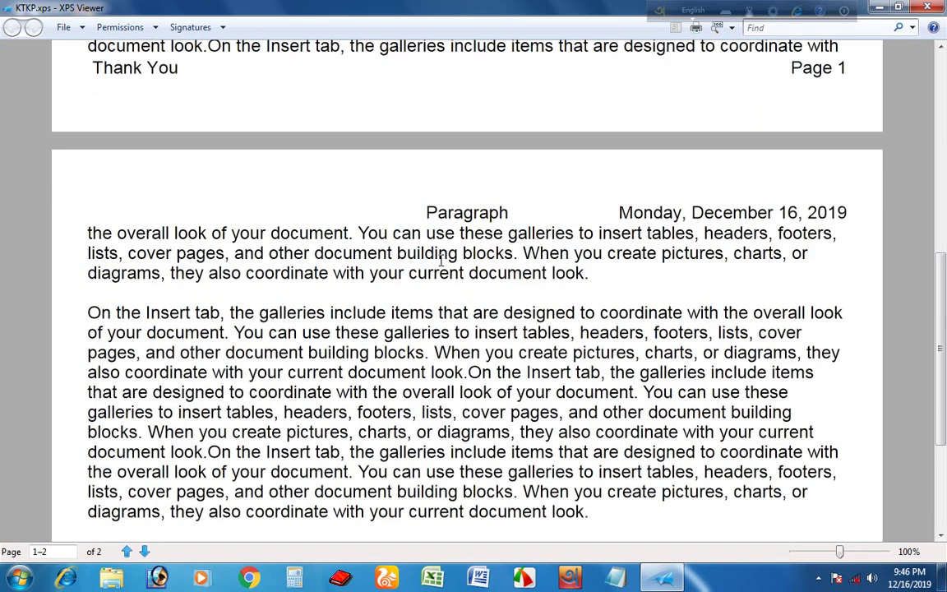
pyautogui.scroll(3, 442, 261)
pyautogui.scroll(3, 442, 260)
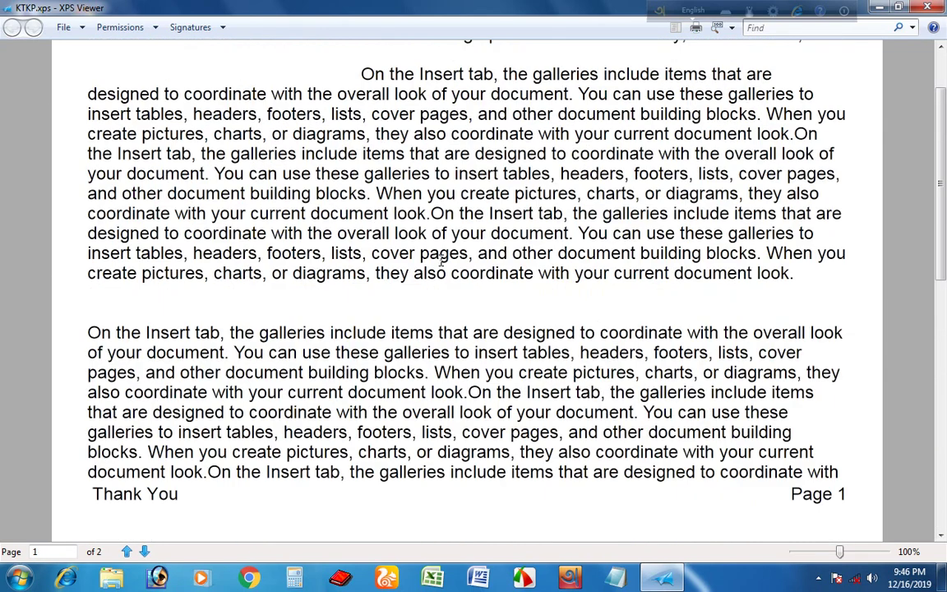
pyautogui.scroll(2, 442, 259)
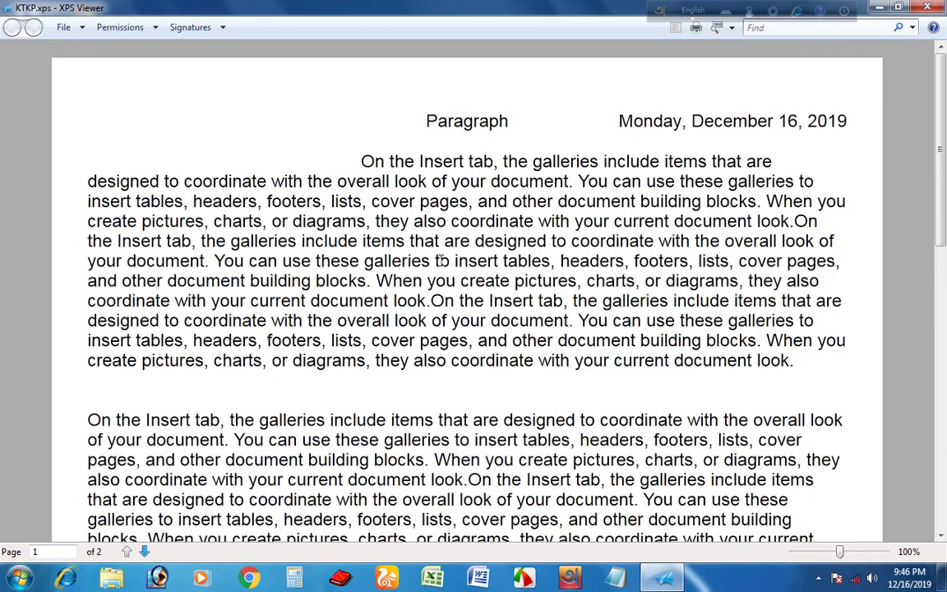